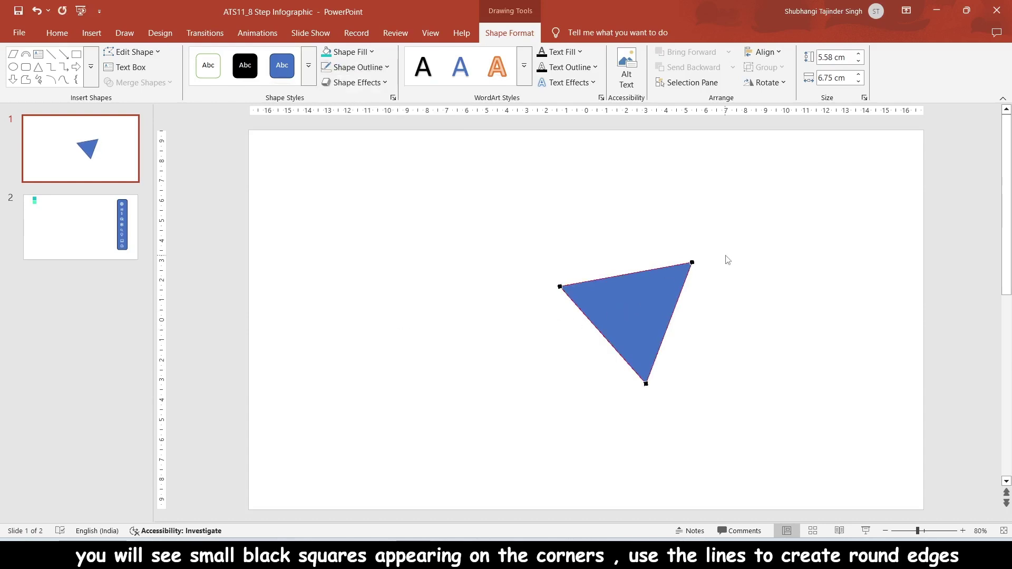
Pull the triangle's upper-right point slightly inward and bend both adjoining edges outward to round that corner
left_click_drag(693, 263, 685, 273)
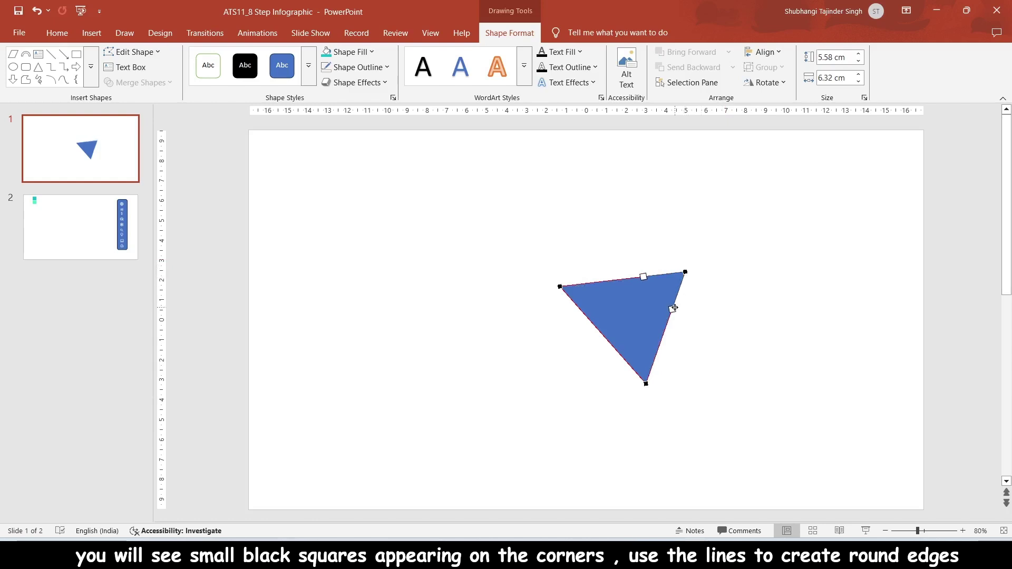
left_click_drag(674, 310, 713, 320)
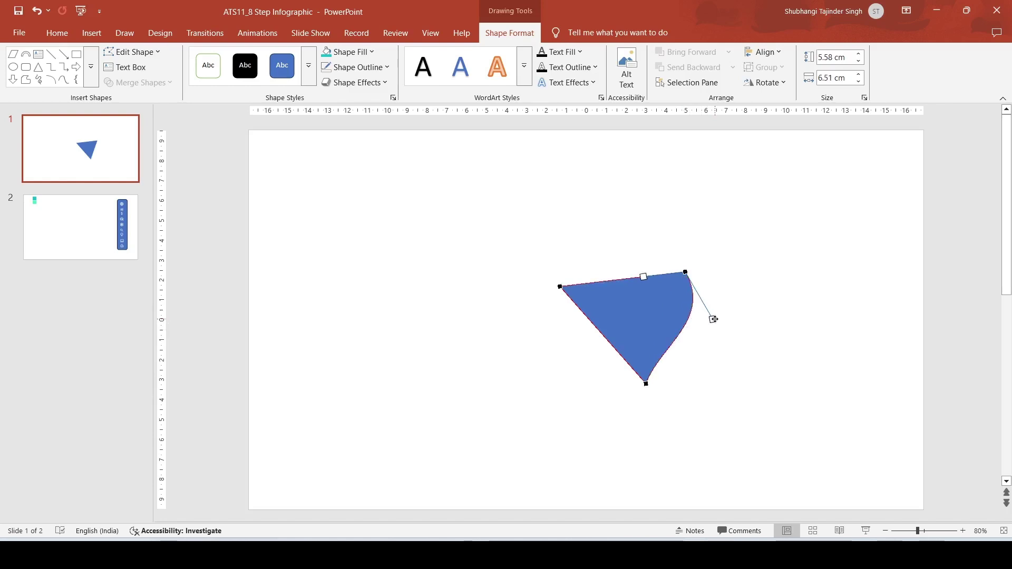
left_click_drag(644, 276, 655, 247)
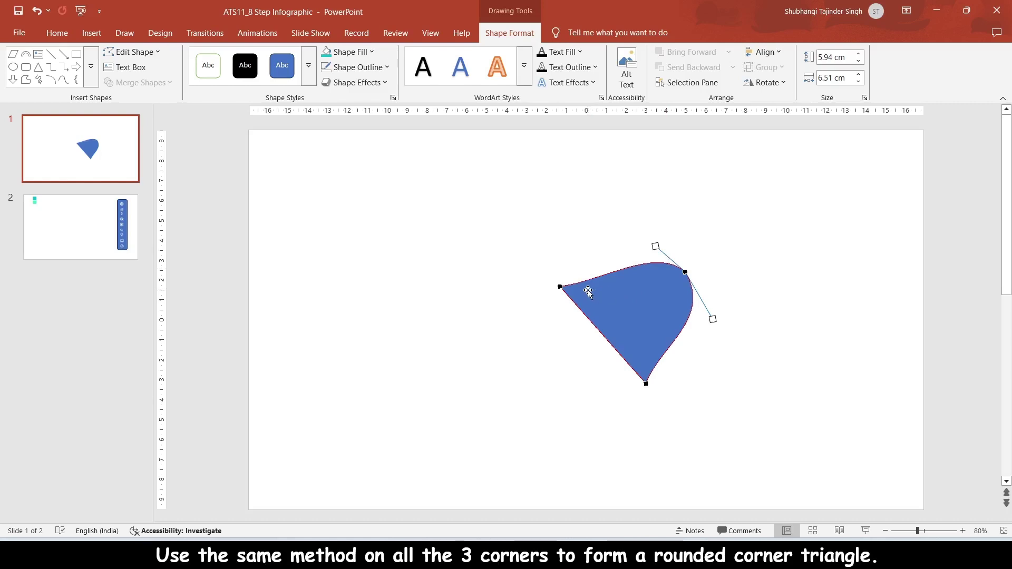
Move the triangle's left point slightly inward and curve its two adjoining edges outward to round that corner
left_click(559, 286)
left_click_drag(560, 287, 577, 269)
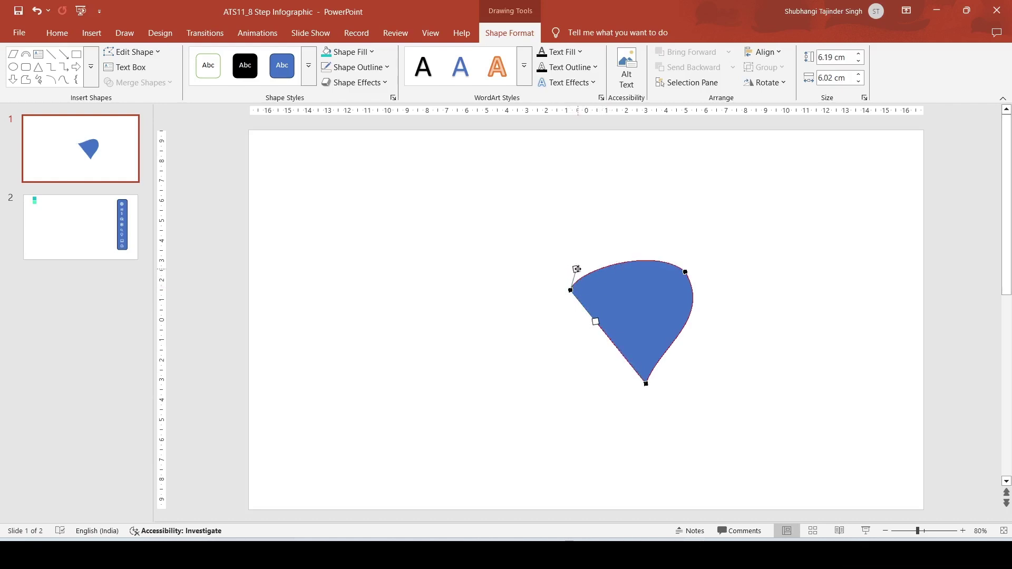
left_click_drag(596, 322, 568, 333)
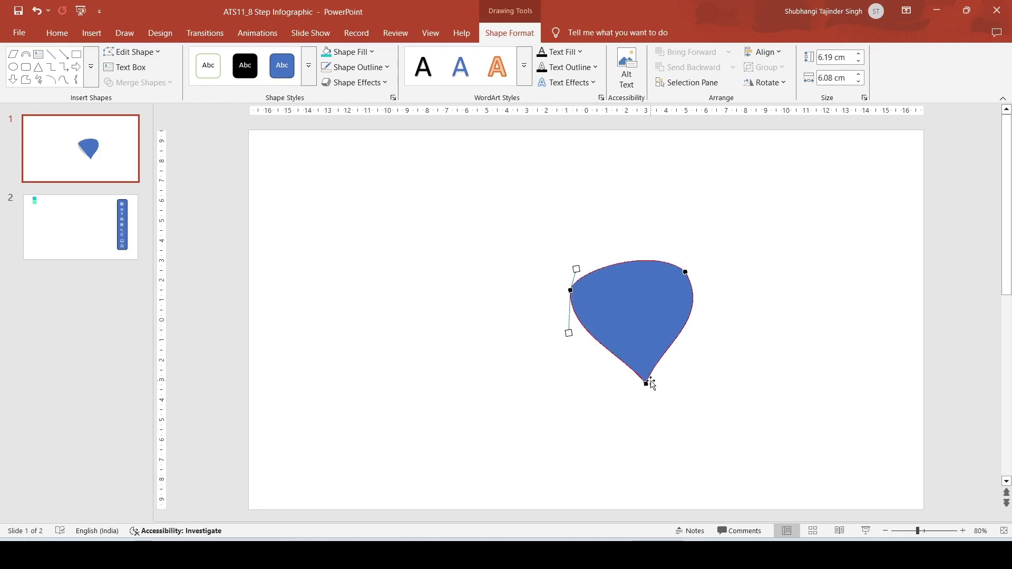
Round the triangle's bottom corner by nudging its point up and extending both curve handles past the tip
left_click_drag(646, 384, 646, 380)
left_click_drag(660, 343, 635, 387)
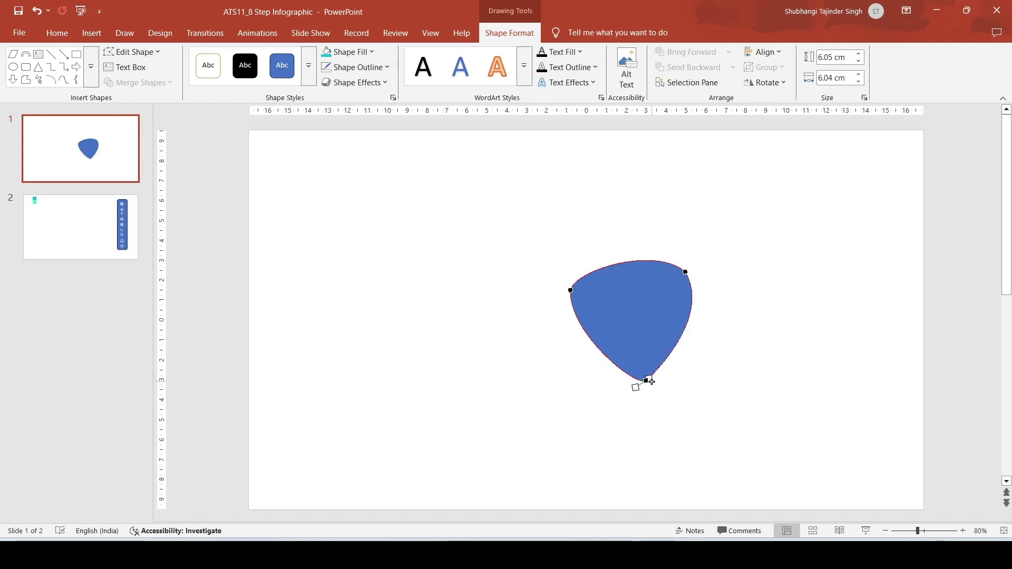
left_click(673, 389)
left_click(646, 379)
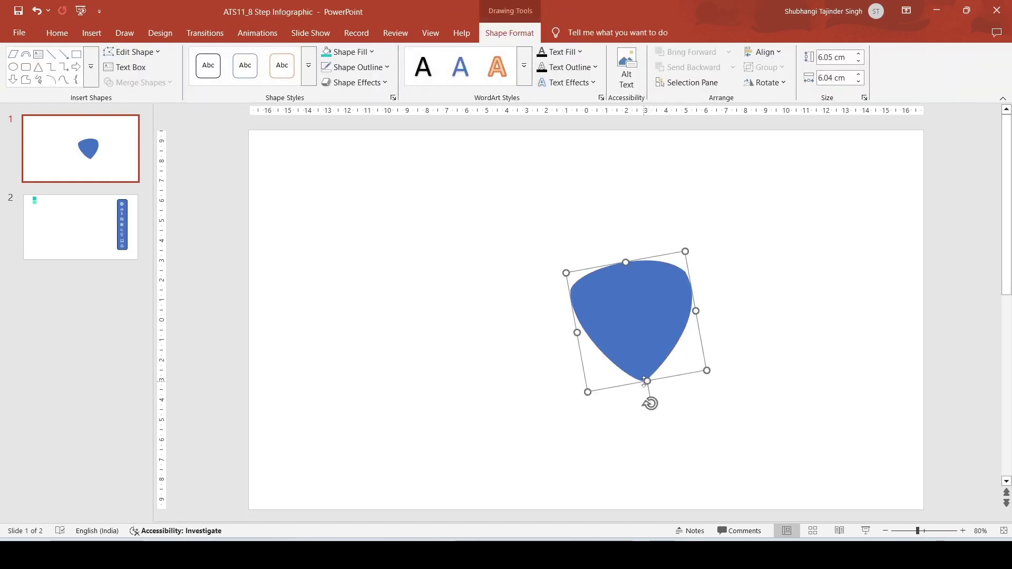
right_click(648, 381)
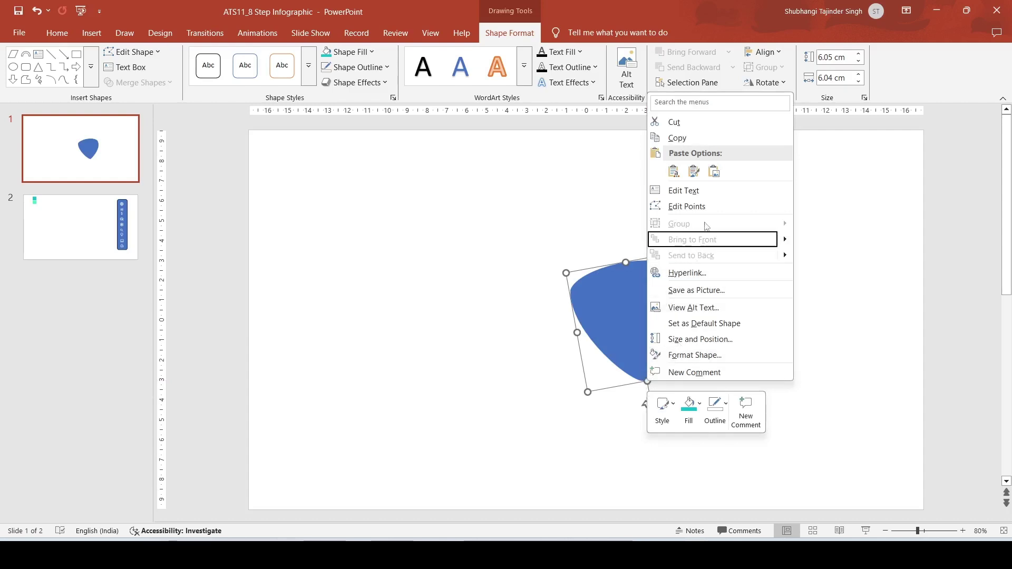
left_click(695, 205)
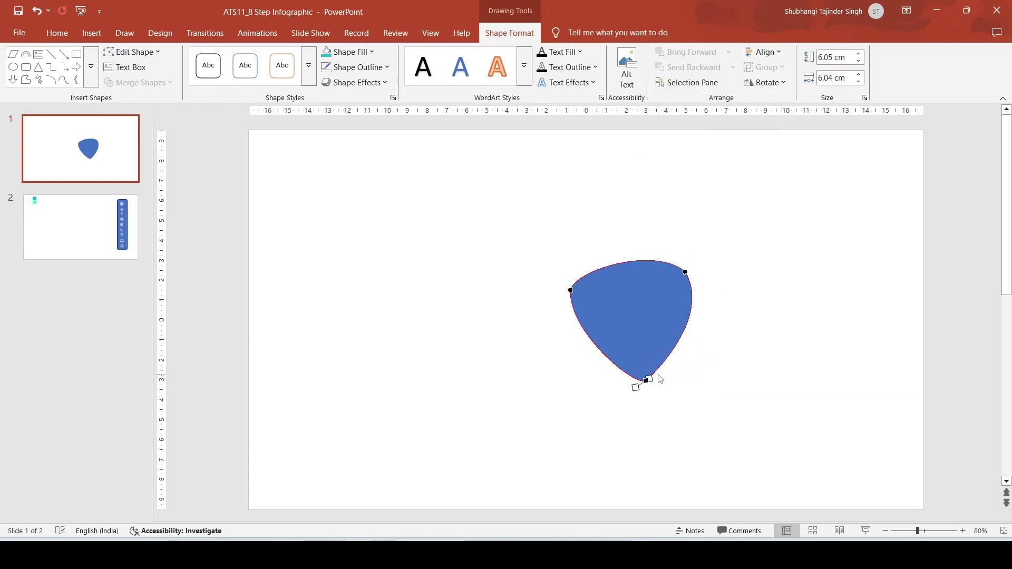
left_click_drag(648, 380, 655, 385)
left_click(693, 352)
Refine the upper-right corner of the shape by shortening both of its curve handles for a tighter rounding
left_click(680, 293)
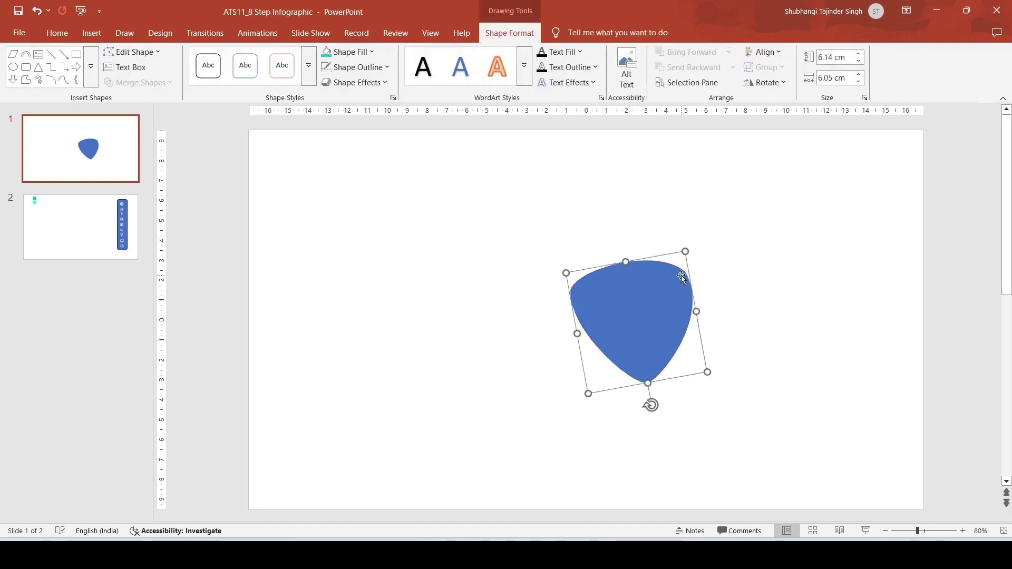
right_click(686, 251)
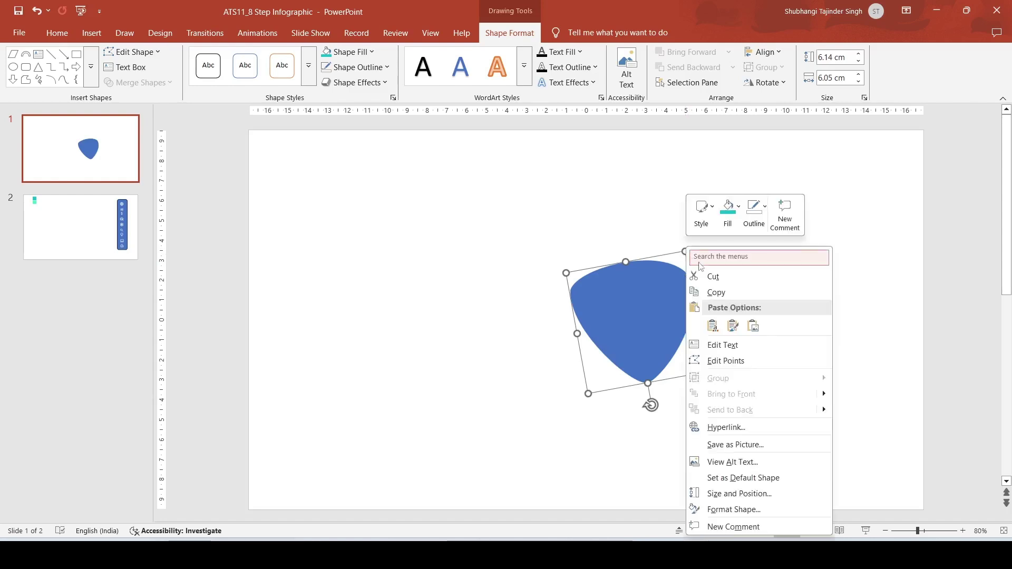
left_click(731, 358)
left_click(686, 272)
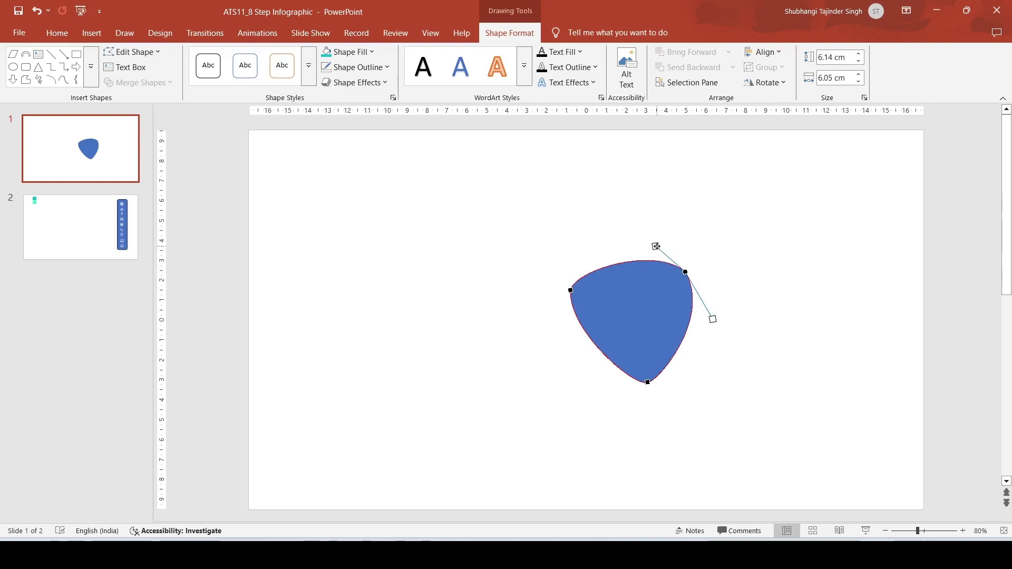
left_click_drag(656, 247, 665, 246)
mouse_move(712, 319)
left_mouse_down()
mouse_move(703, 341)
mouse_move(703, 329)
left_mouse_up()
left_click(737, 316)
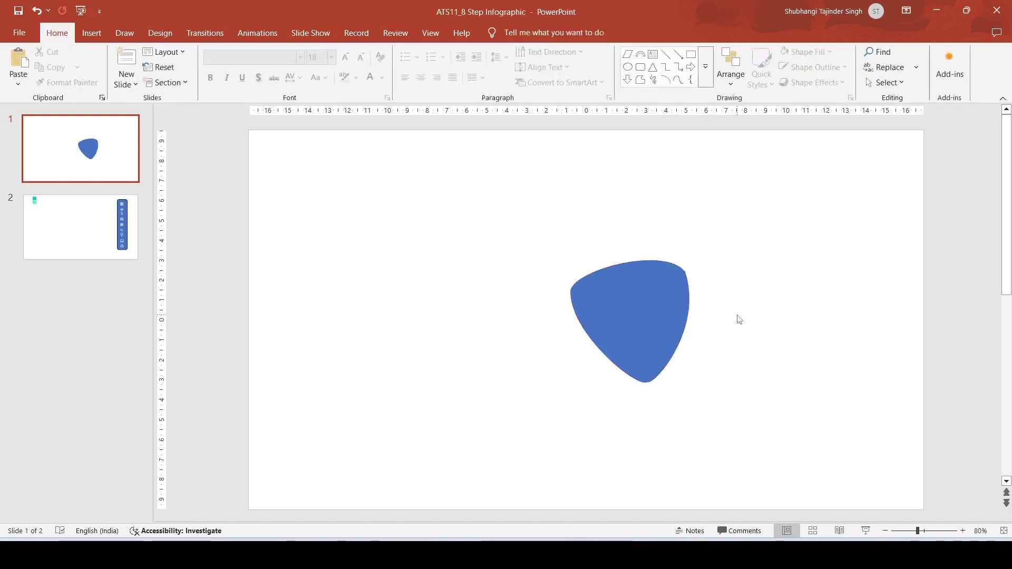
Duplicate the rounded triangle and fill the copy with light orange
left_click(621, 307)
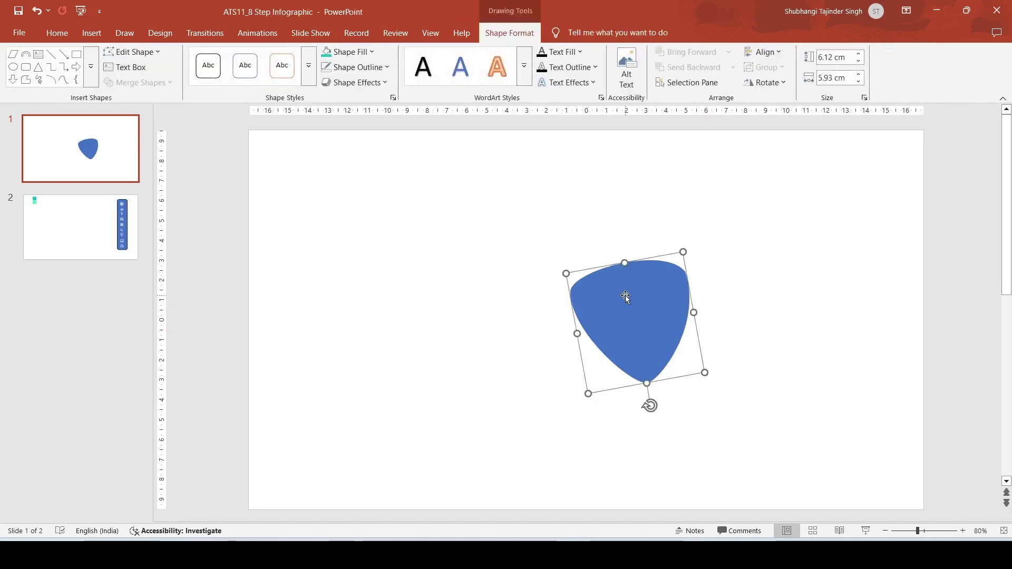
left_click_drag(626, 295, 687, 296)
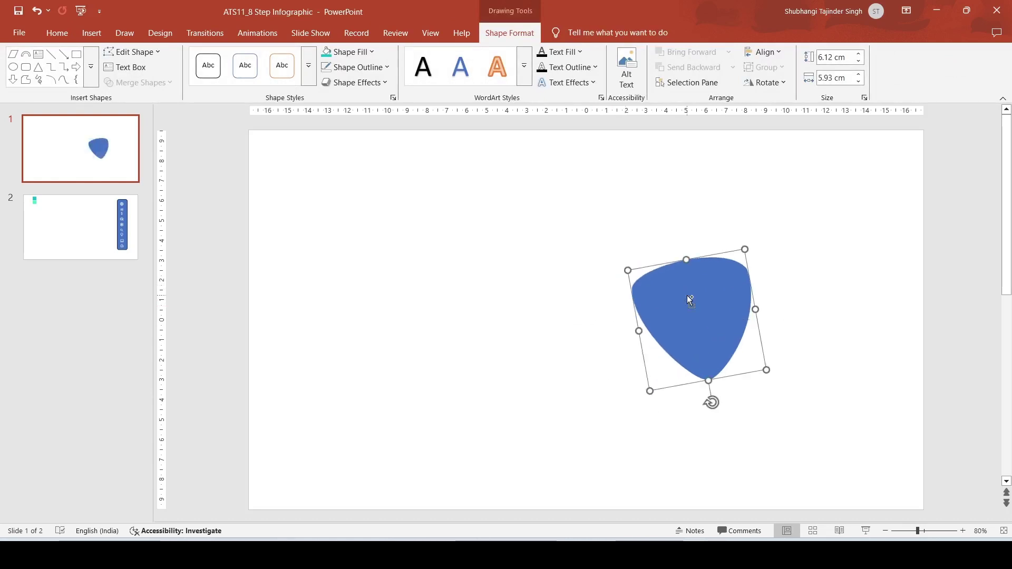
key("ctrl+z")
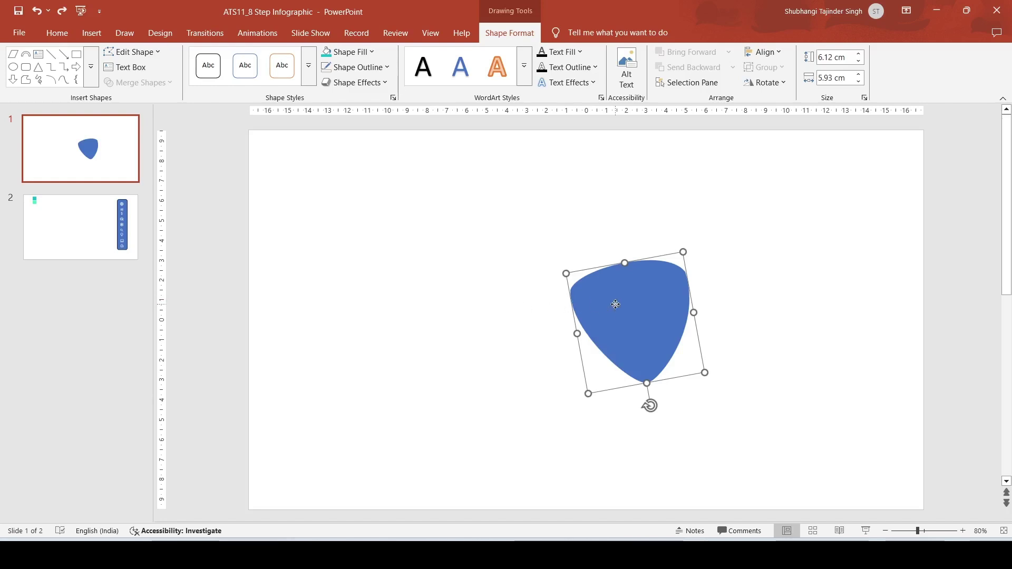
key("ctrl+d")
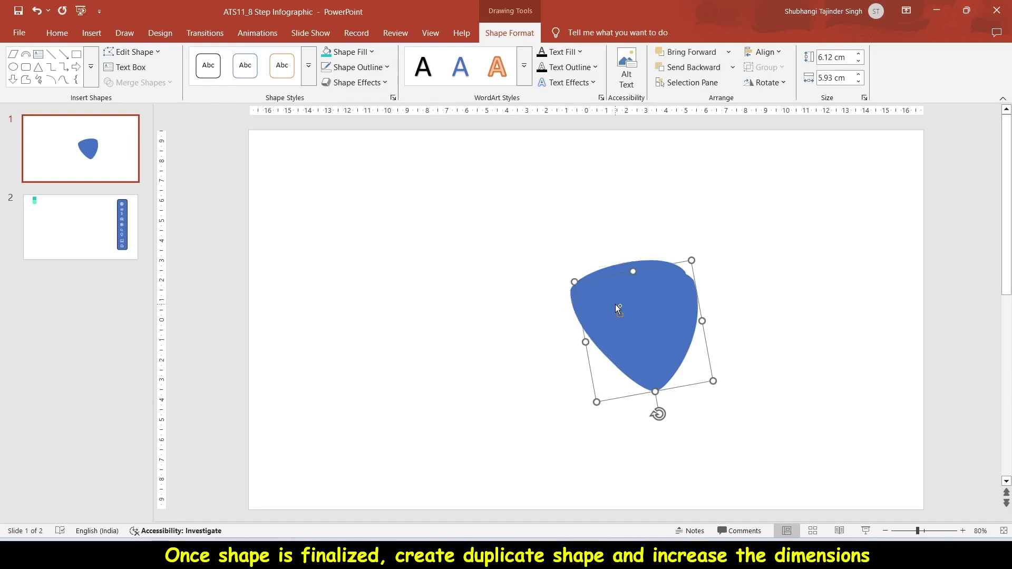
left_click(348, 55)
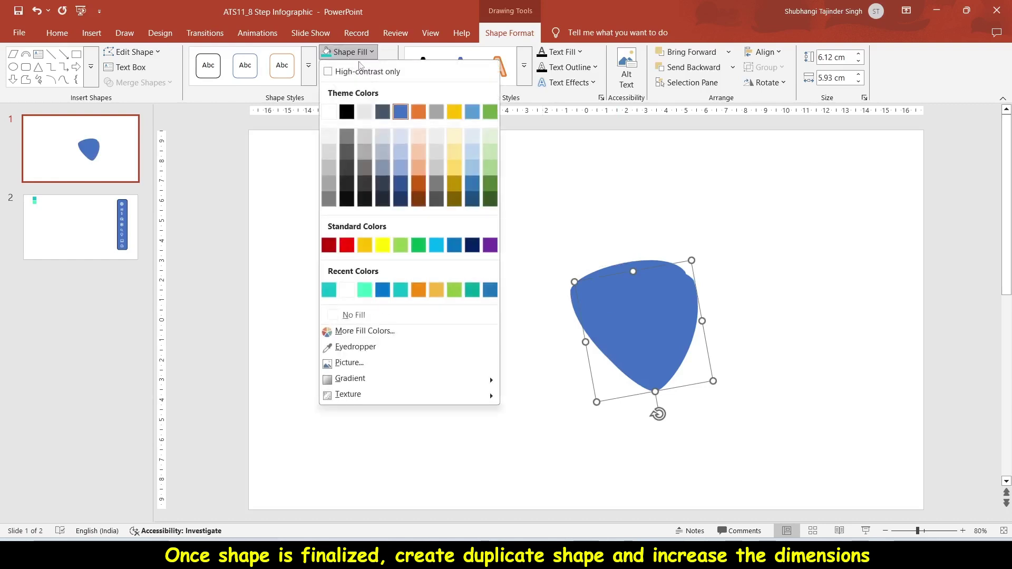
left_click(420, 157)
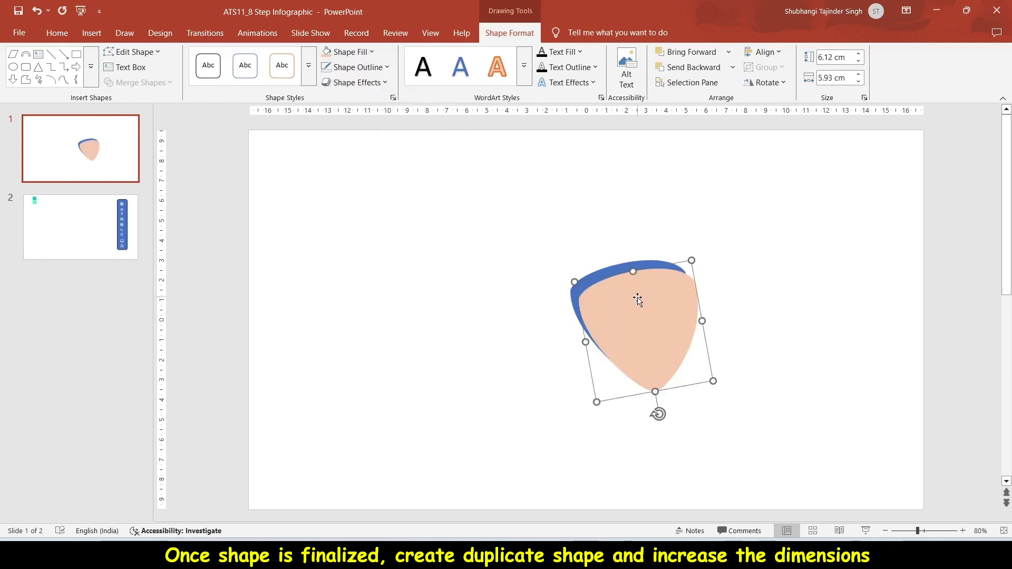
Enlarge the light orange copy to about 11.83 cm high and 11.78 cm wide around the blue triangle and send it to the back
left_click_drag(640, 296, 582, 277)
left_click_drag(657, 360, 788, 437)
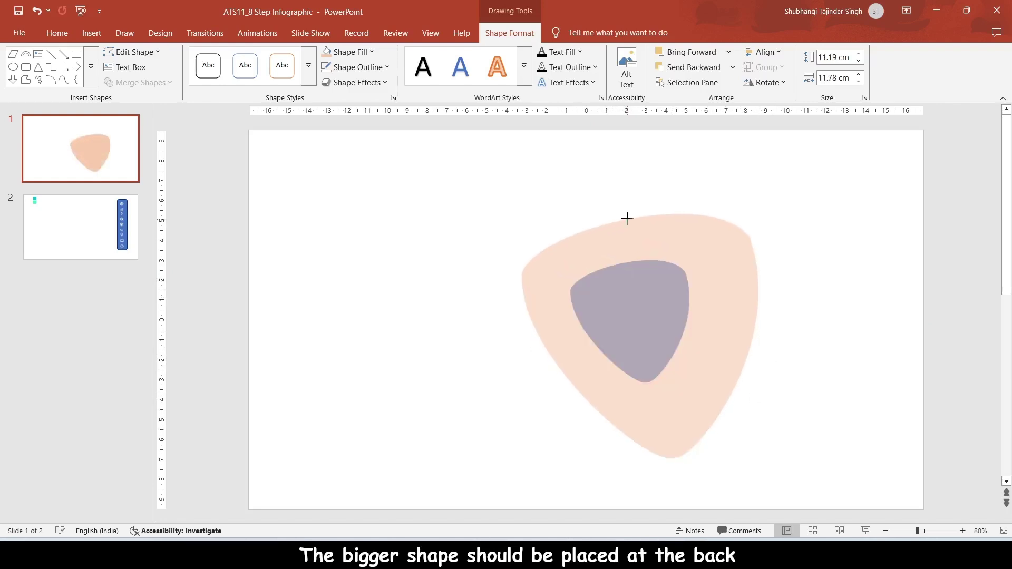
left_click(624, 219)
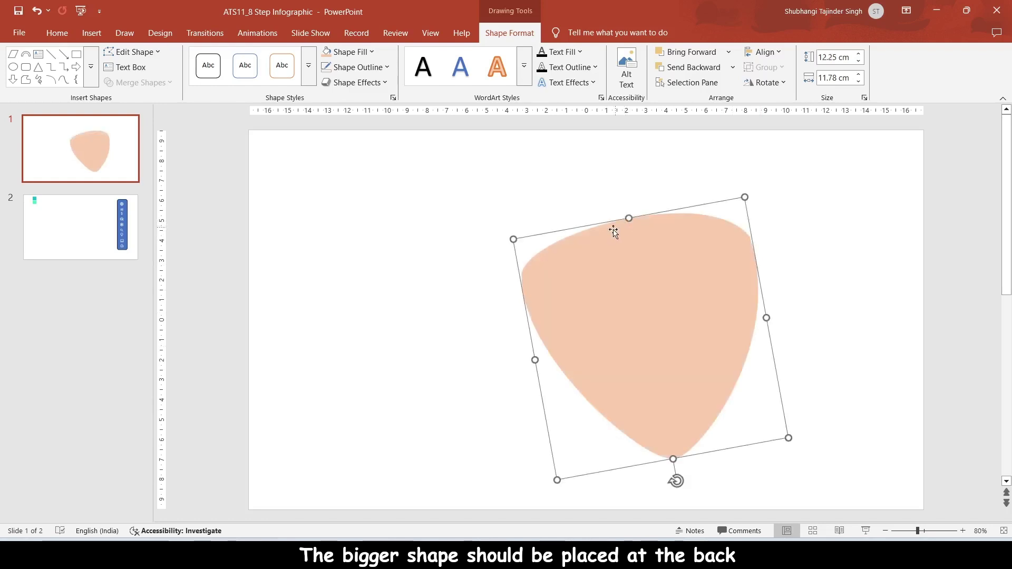
left_click_drag(569, 231, 561, 230)
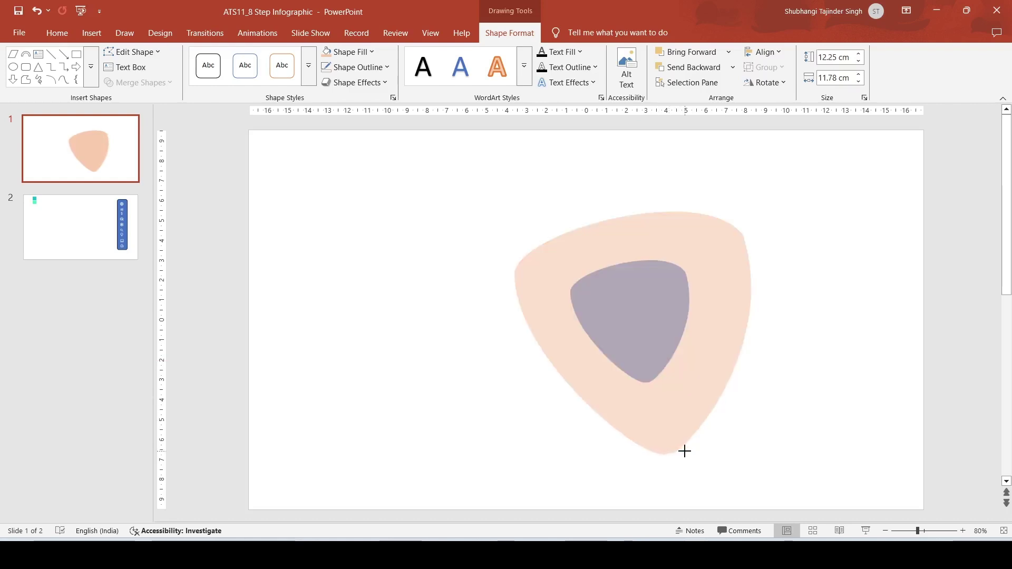
left_click_drag(685, 451, 686, 446)
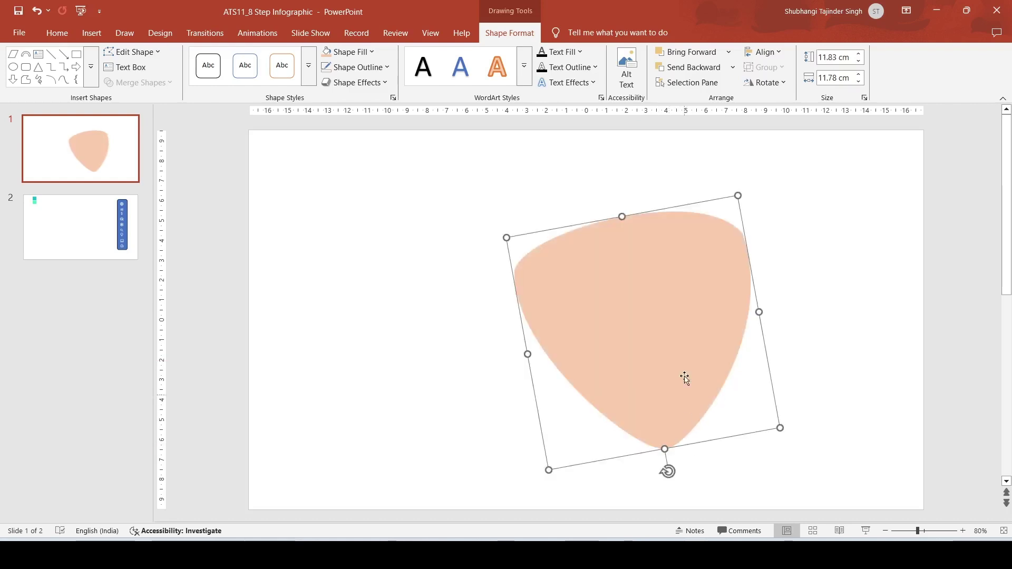
right_click(711, 260)
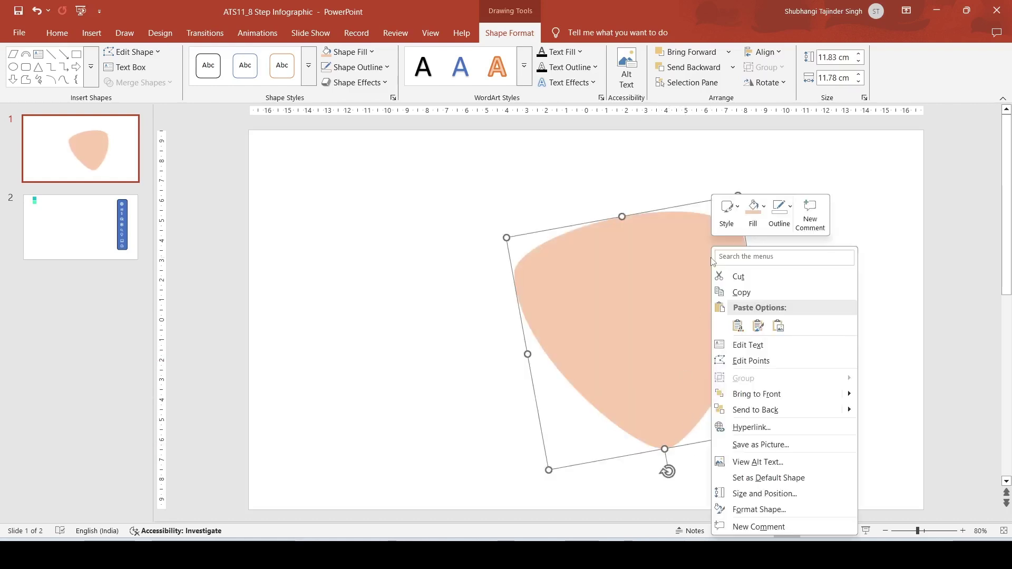
left_click(788, 415)
Align the blue and light orange triangles to each other by center and middle
left_click(656, 318)
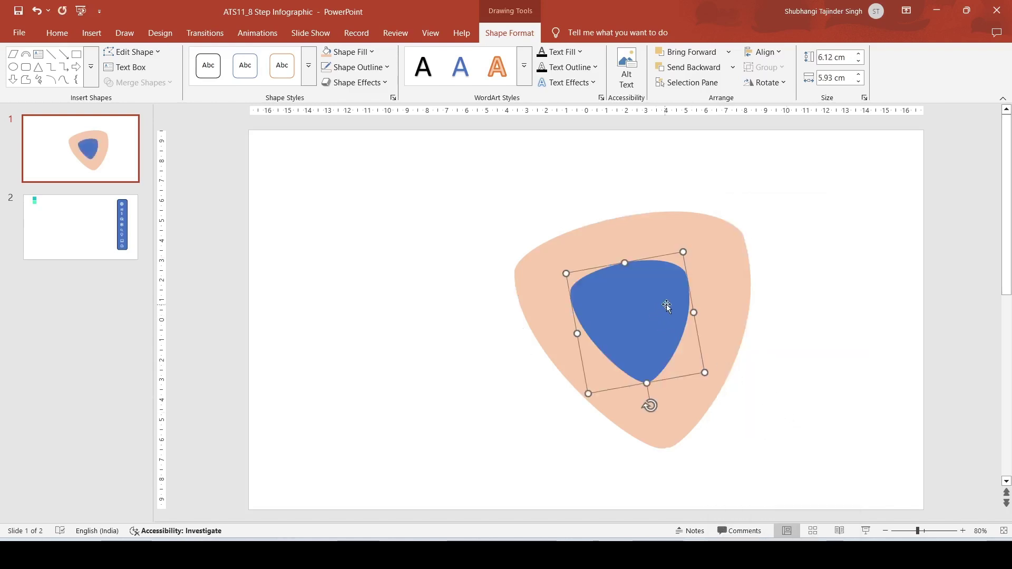
left_click(705, 257, "shift")
left_click(766, 52)
left_click(779, 84)
left_click(768, 52)
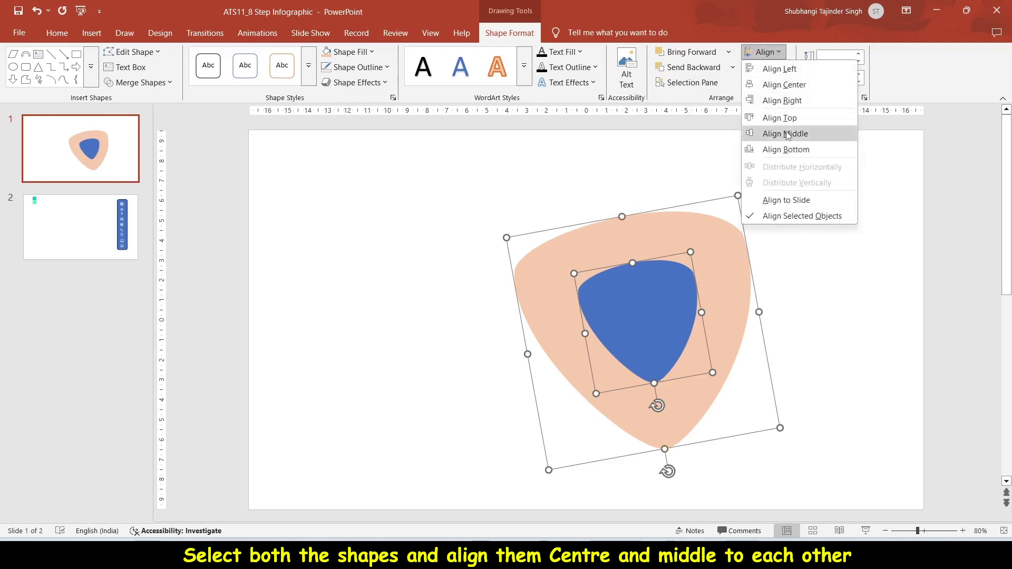
left_click(775, 131)
left_click(817, 234)
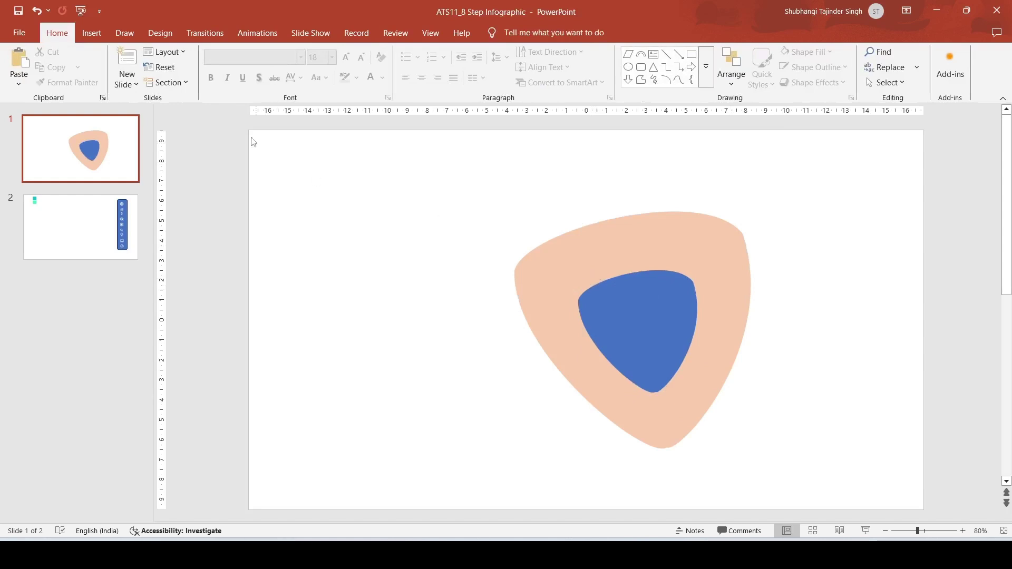
Draw a thin vertical rectangle about 15.11 cm high beside the triangles and set its width to 0.1 cm
left_click(92, 34)
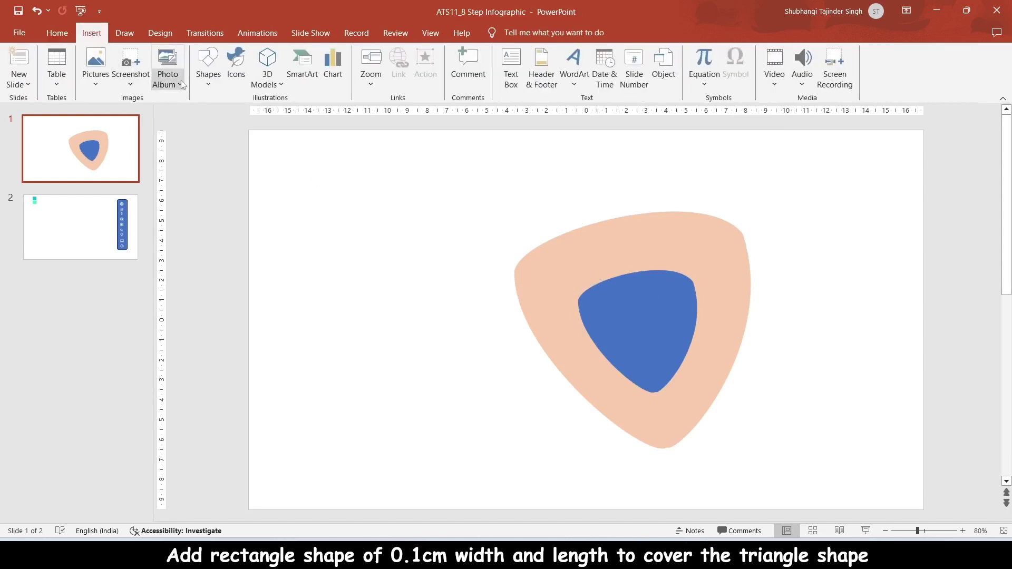
left_click(209, 79)
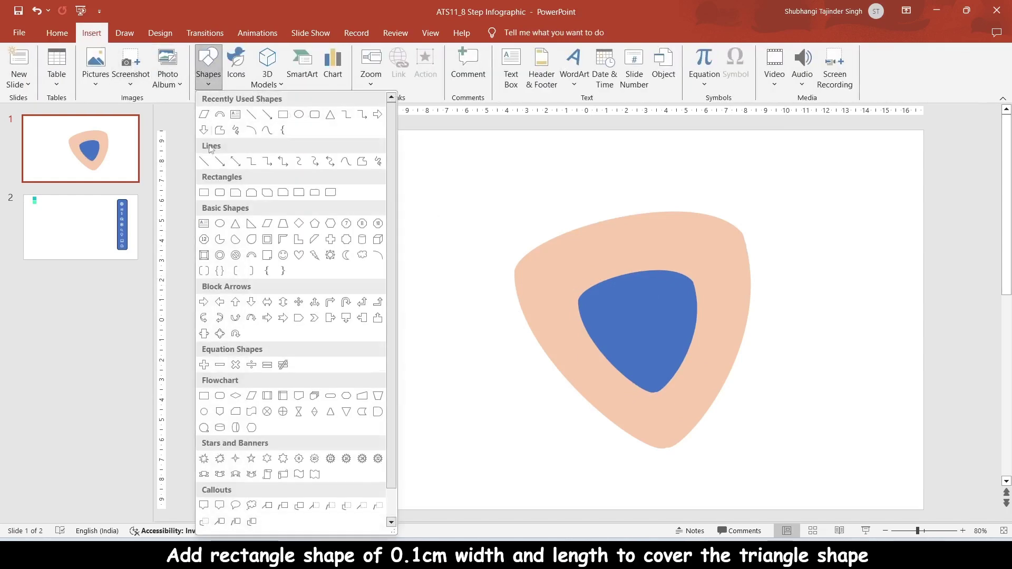
left_click(205, 193)
left_click_drag(373, 180, 373, 482)
left_click(859, 81)
Remove the outline from the thin vertical rectangle
left_click(359, 67)
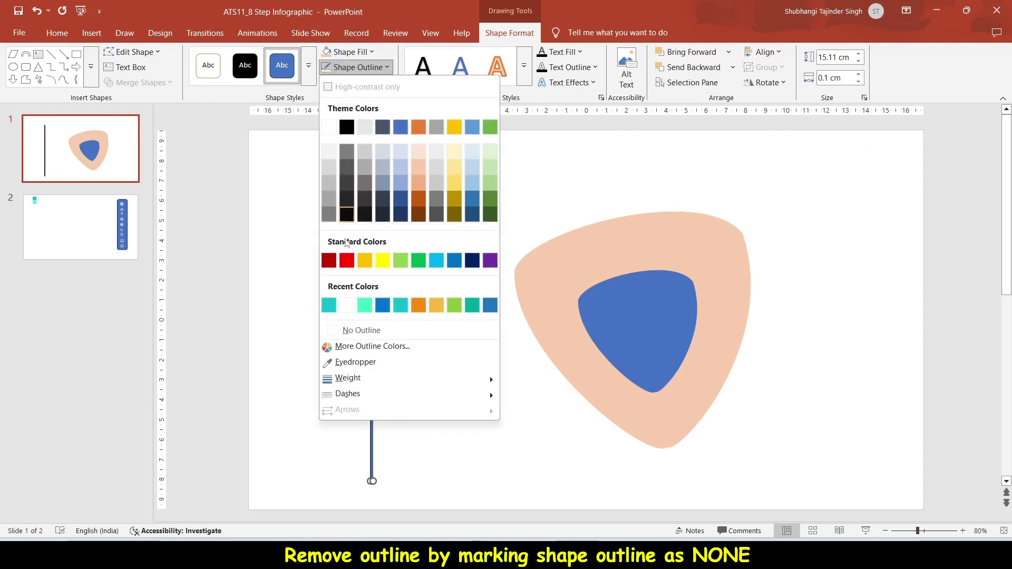
left_click(348, 336)
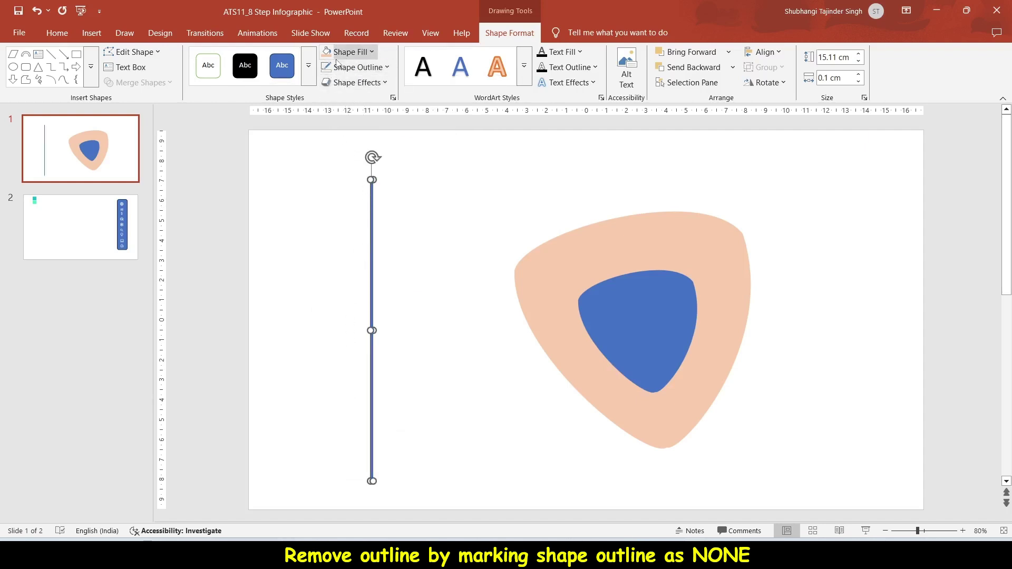
left_click(407, 235)
Duplicate the thin vertical rectangle and rotate the copy left by 90 degrees to make a horizontal bar
left_click(373, 214)
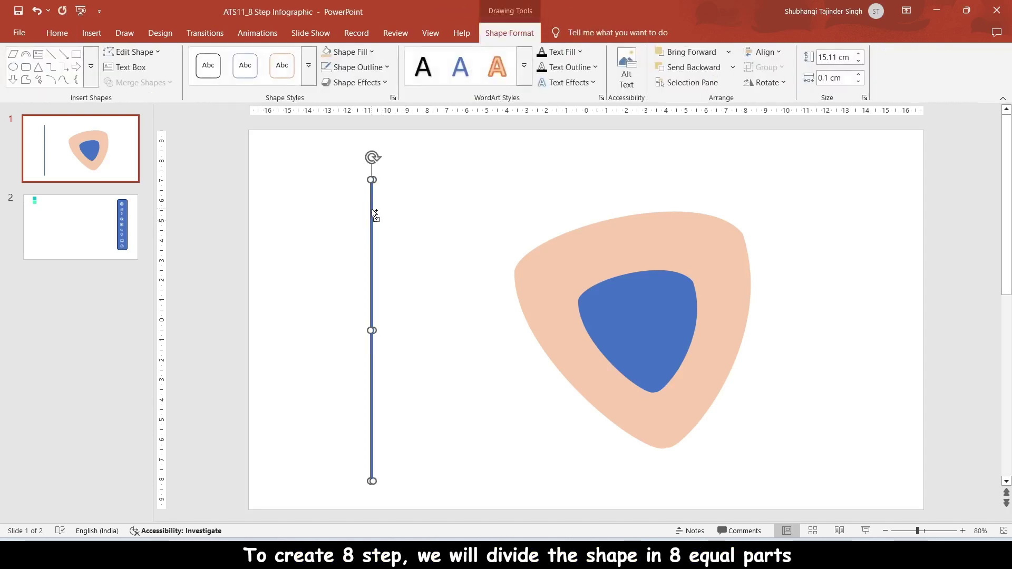
key("ctrl+d")
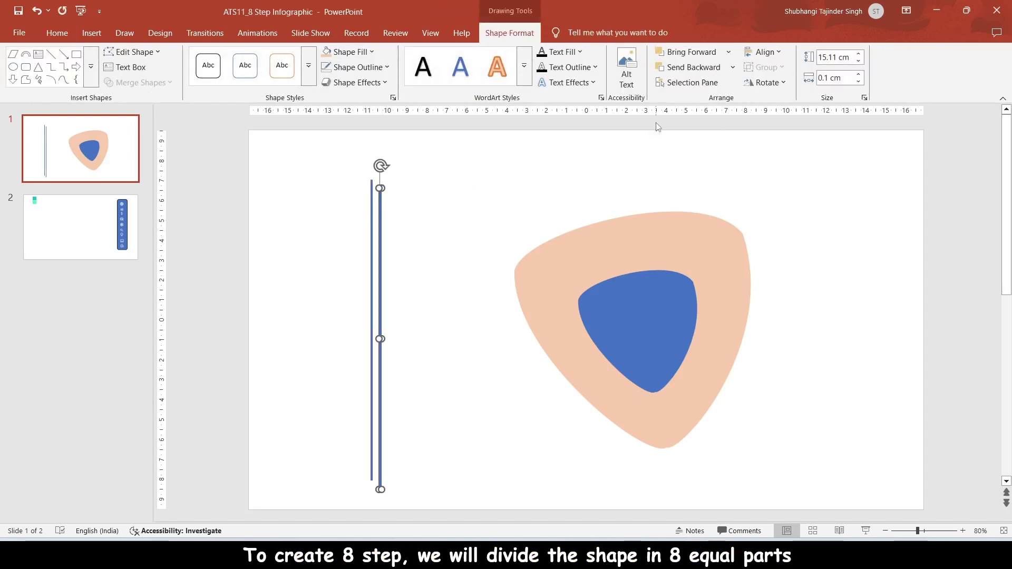
left_click(767, 83)
left_click(785, 114)
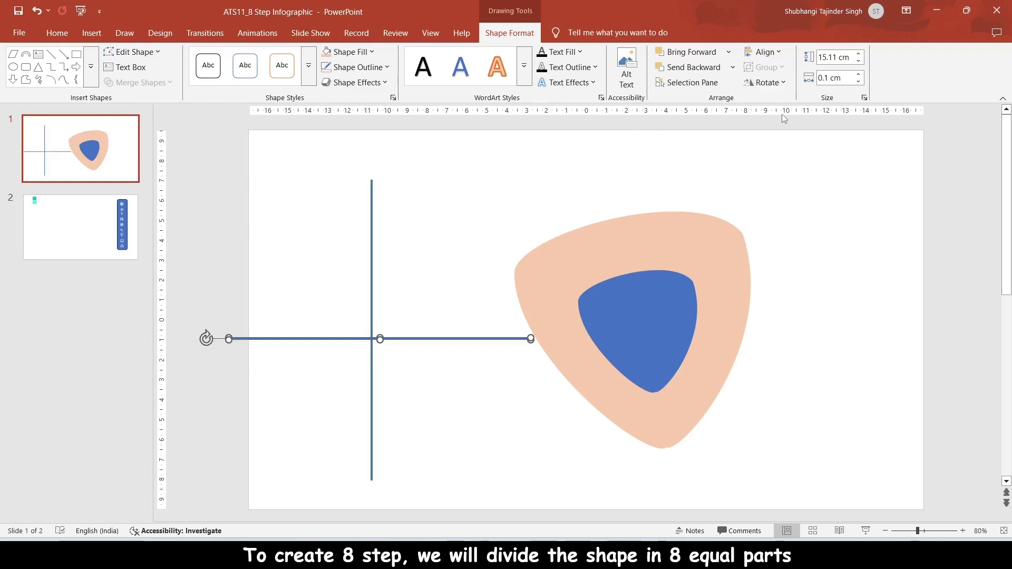
Duplicate the thin vertical rectangle and set the copy's rotation to 45 degrees
left_click(373, 188)
key("ctrl+d")
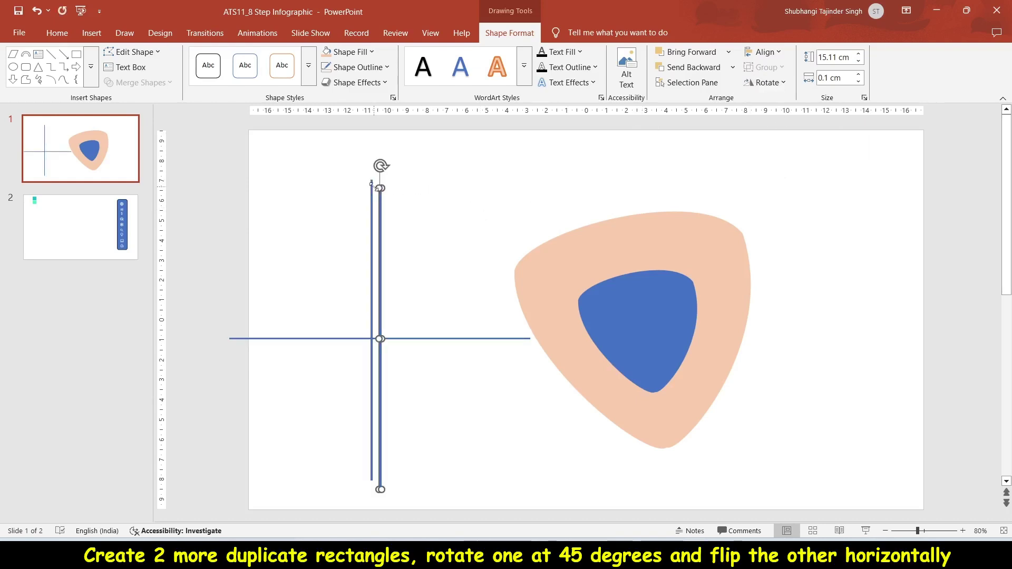
left_click(765, 82)
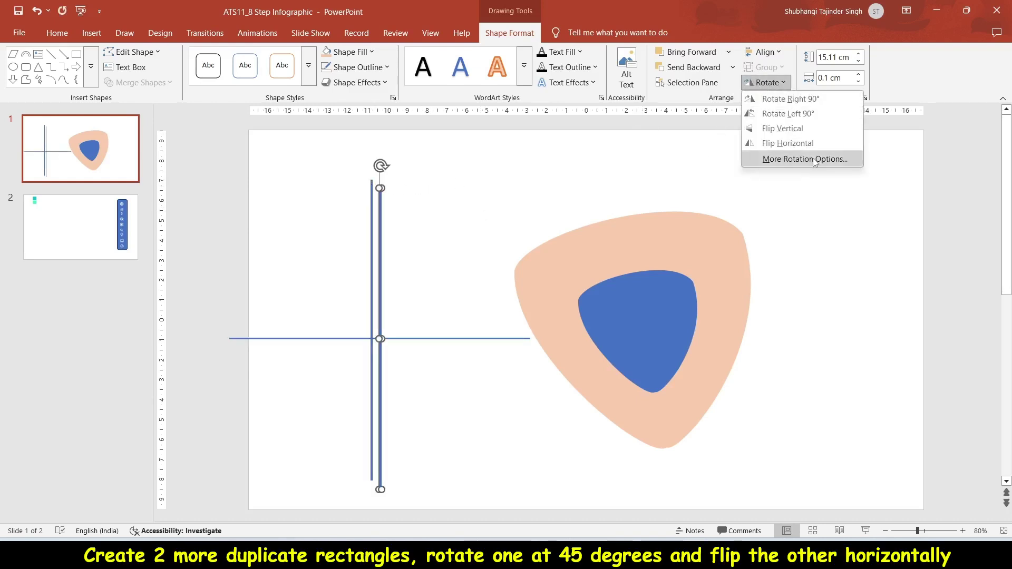
left_click(801, 159)
double_click(949, 252)
type("45")
key("Return")
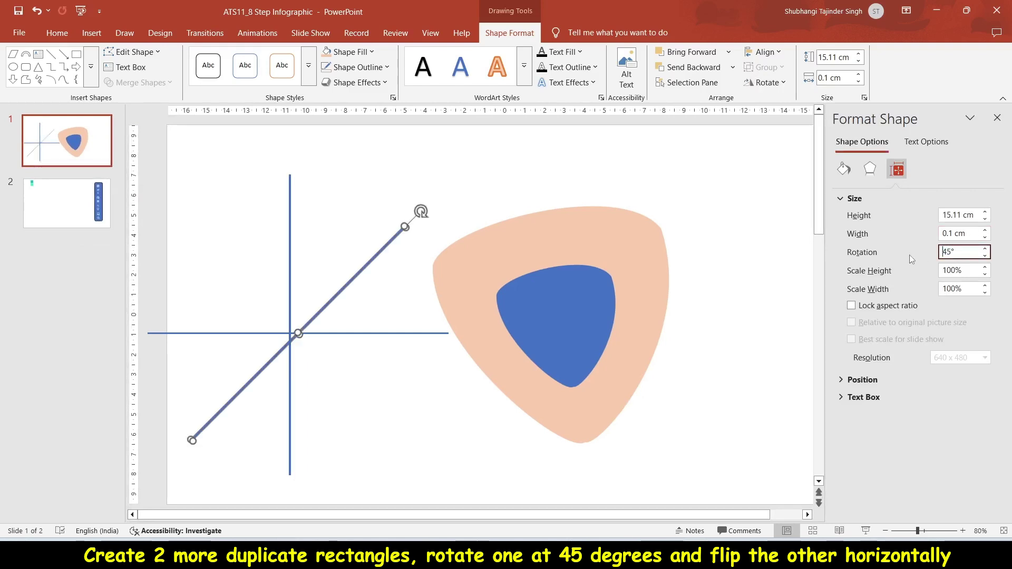
Duplicate the 45-degree rectangle and flip the copy vertically to form the opposite diagonal
key("ctrl+d")
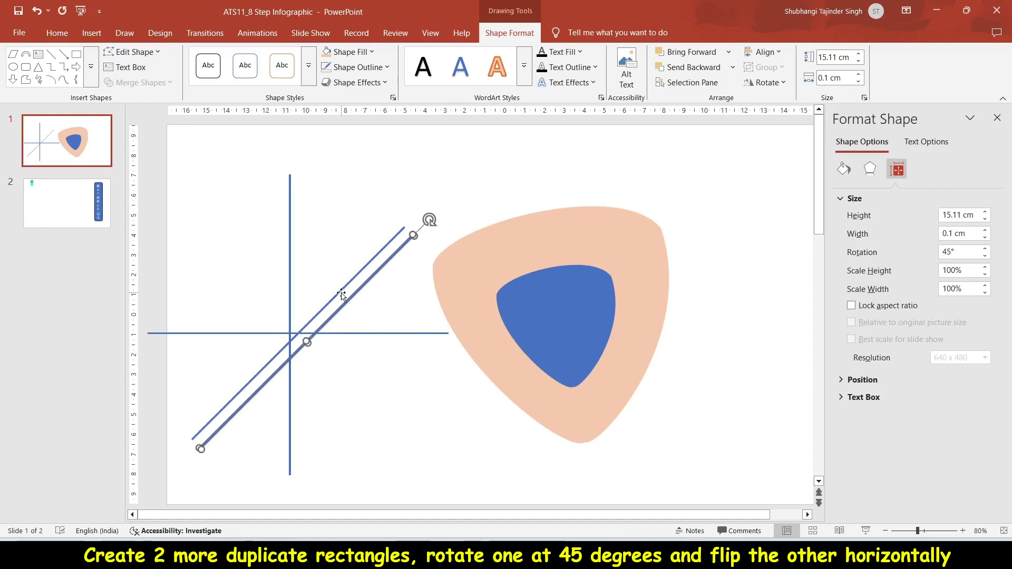
left_click(764, 83)
left_click(797, 129)
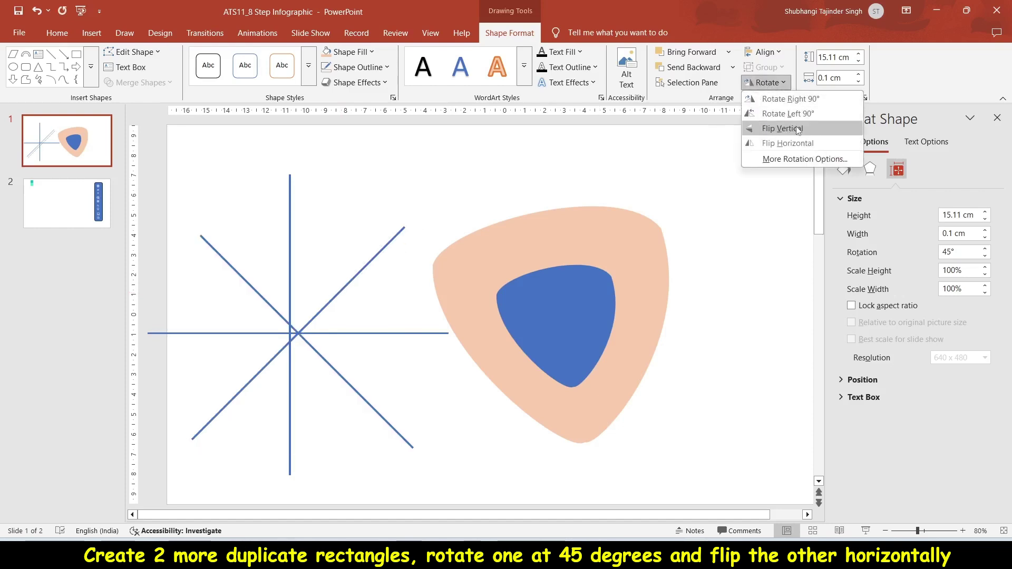
Select all four thin rectangles and align them to each other by center and middle
left_click_drag(475, 485, 150, 160)
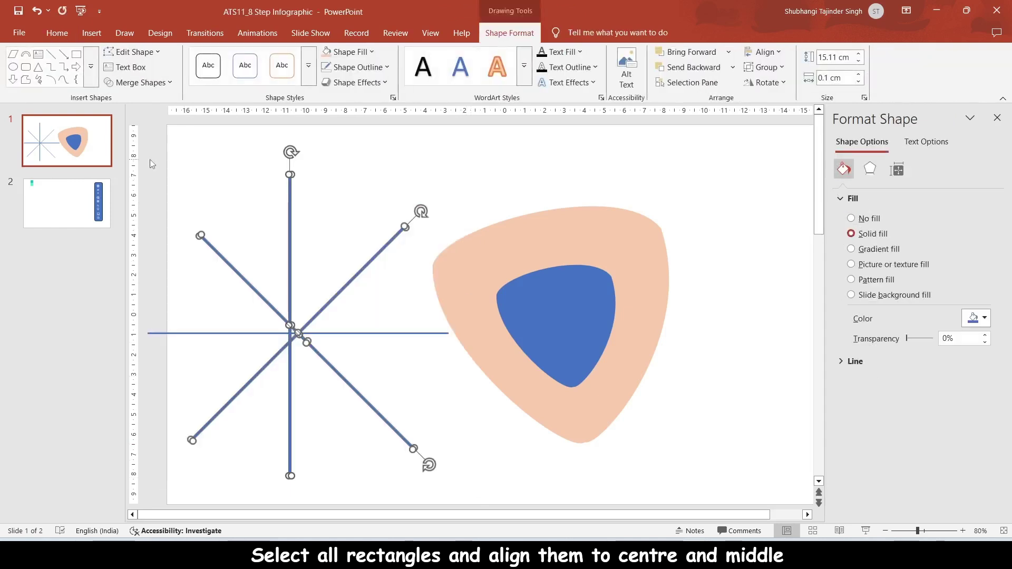
left_click(235, 332, "shift")
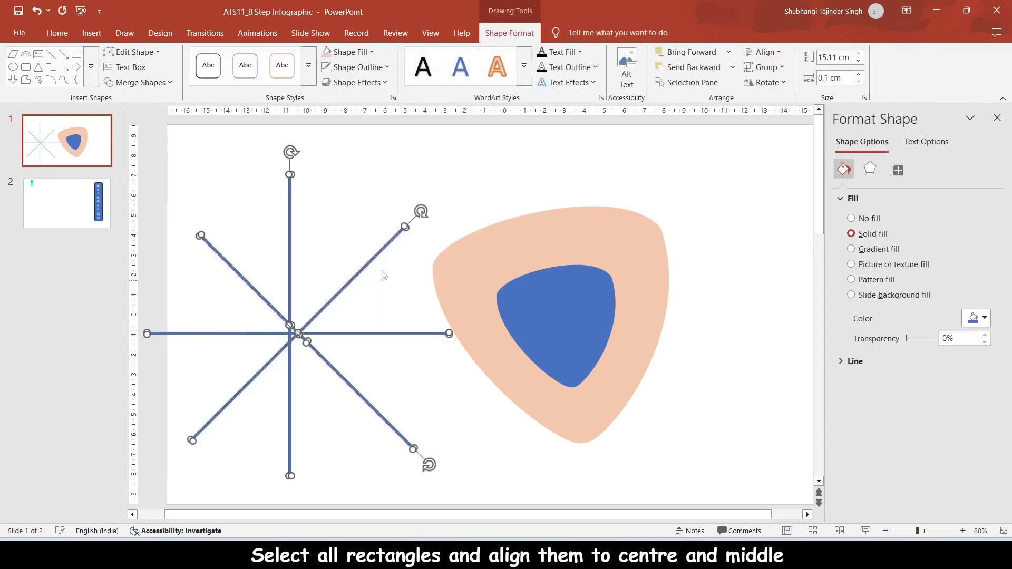
left_click(764, 52)
left_click(791, 82)
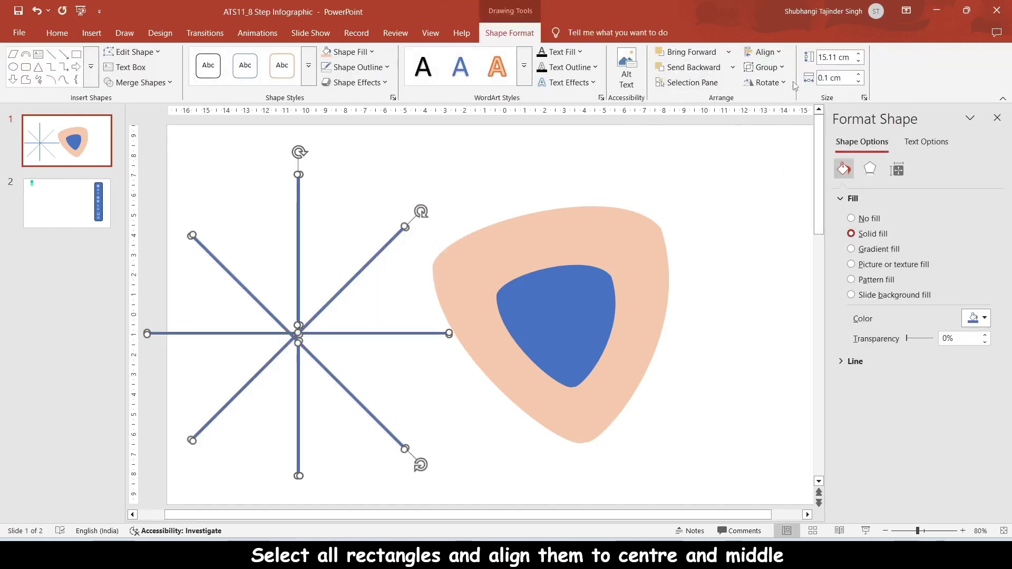
left_click(765, 51)
left_click(786, 134)
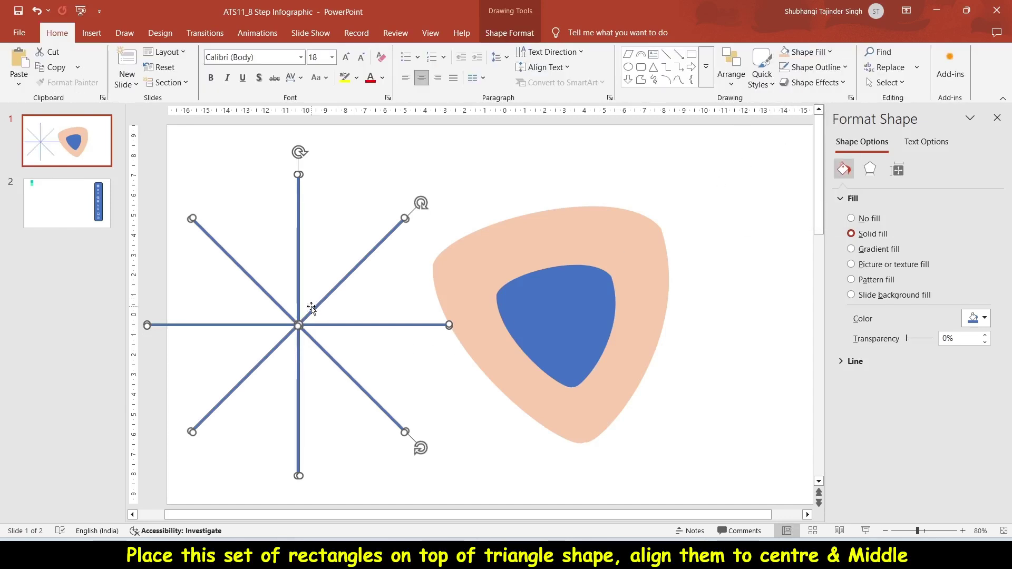
Move the set of four rectangles onto the triangles and align all the shapes by center and middle
left_click_drag(314, 306, 582, 283)
left_click_drag(340, 129, 790, 494)
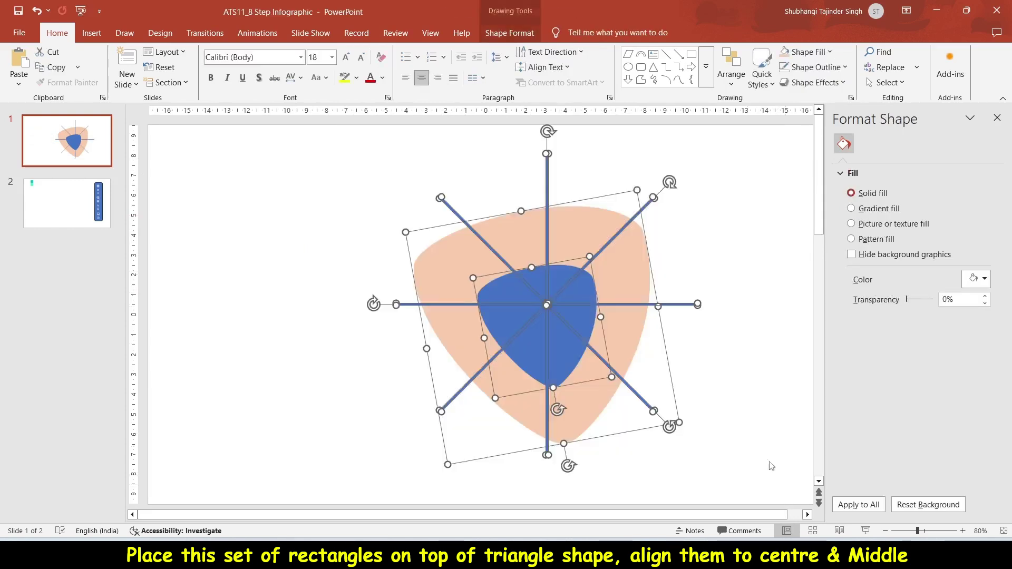
left_click(509, 33)
left_click(764, 52)
left_click(775, 83)
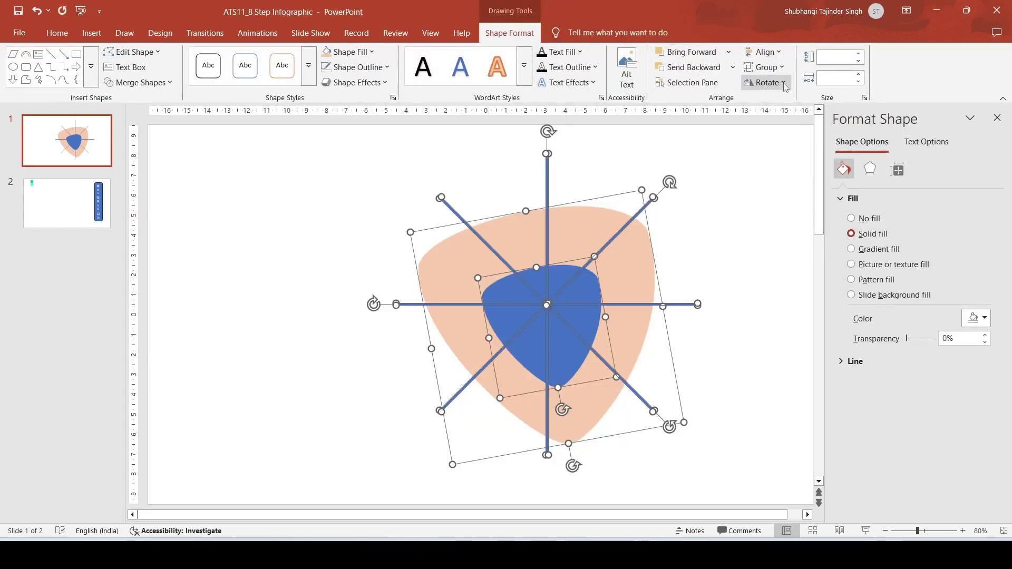
left_click(763, 51)
left_click(774, 133)
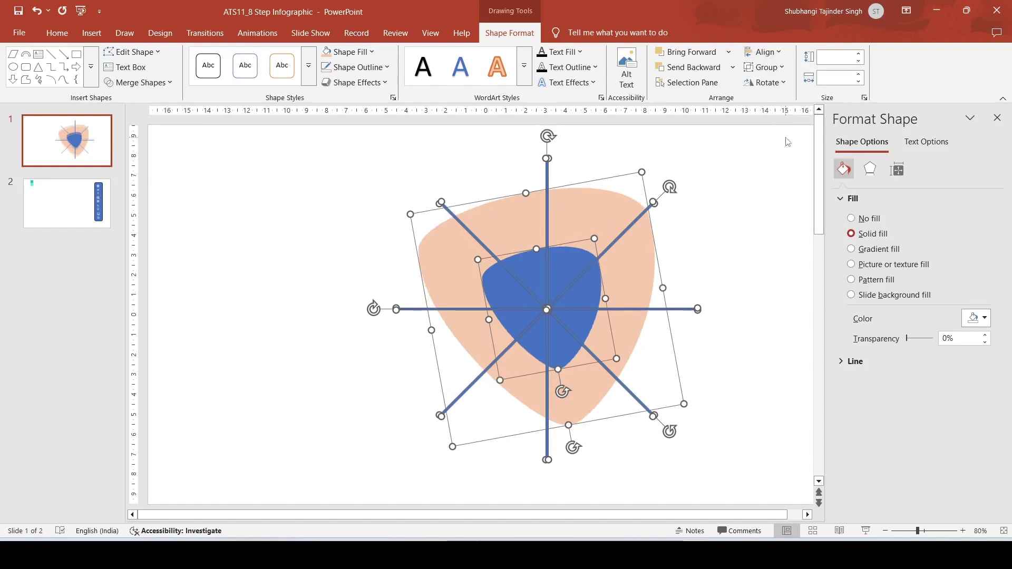
key("ctrl+z")
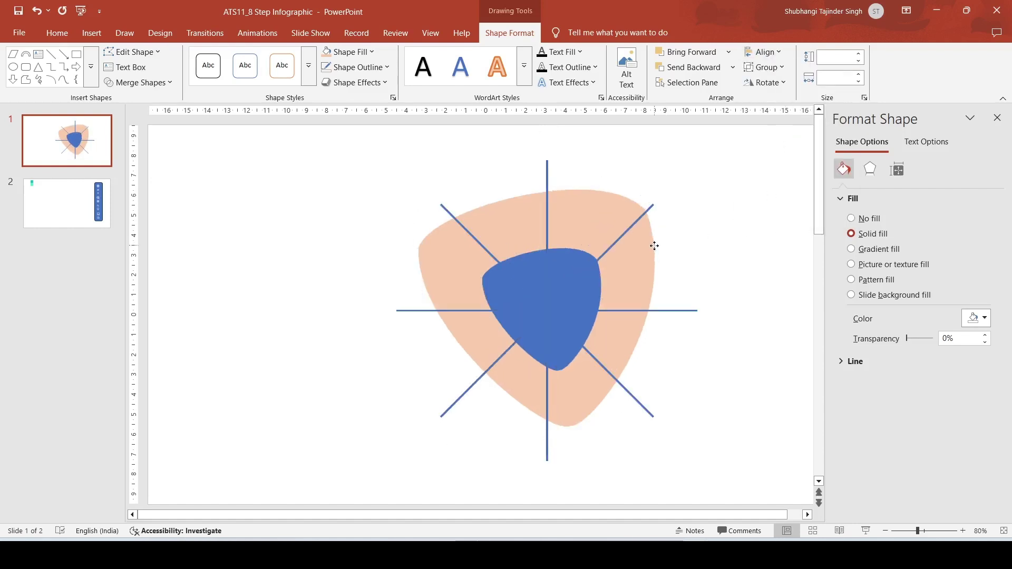
left_click(996, 120)
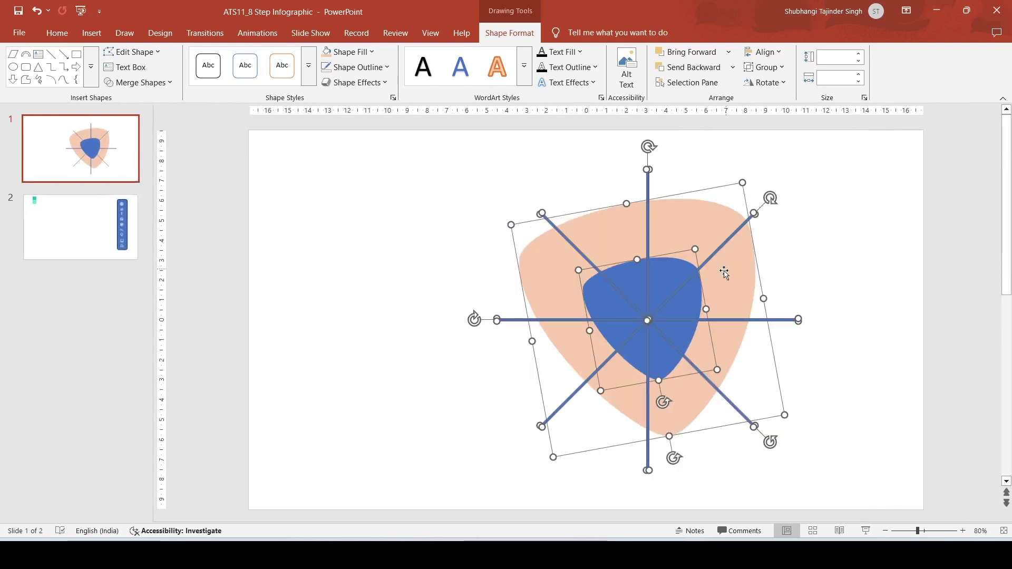
Select only the vertical rectangle crossing the triangles and show its shape formatting options
left_click(648, 174)
left_click(511, 33)
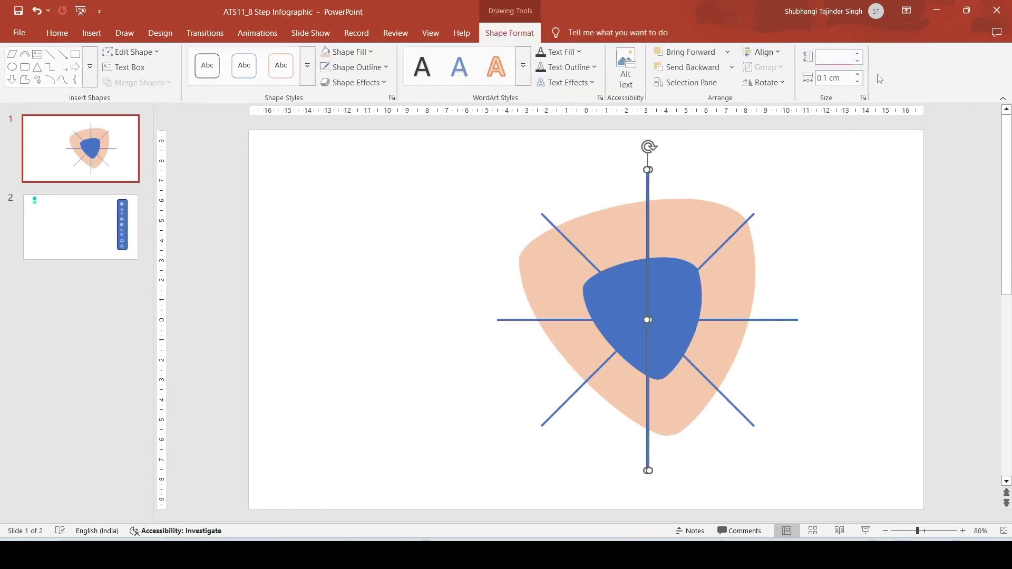